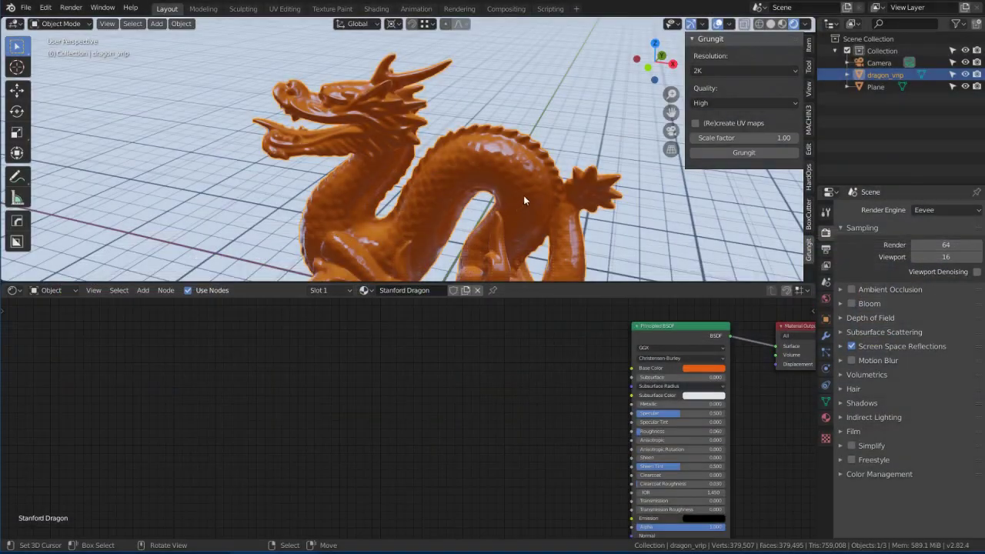
# Orbit around the dragon, centre the shader nodes and try other base colours.
pyautogui.scroll(-3, 523, 194)
pyautogui.moveTo(469, 205); pyautogui.dragTo(629, 201, button='middle')
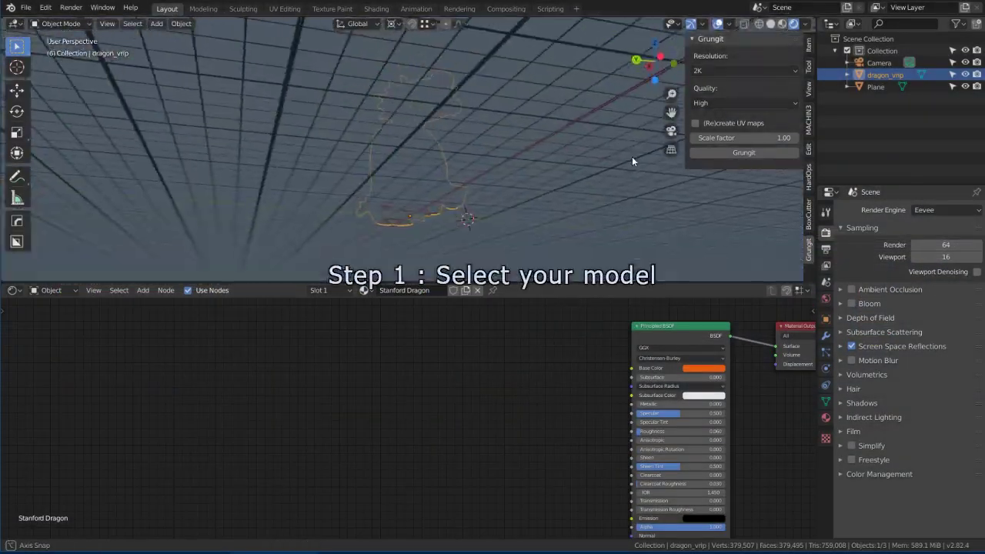
pyautogui.scroll(-2, 624, 368)
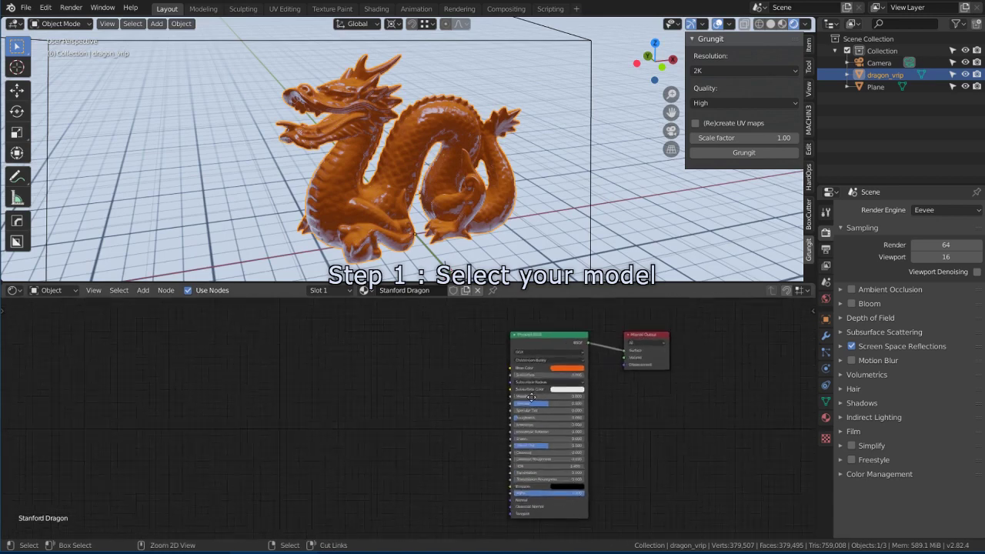
pyautogui.moveTo(573, 391); pyautogui.dragTo(598, 407, button='middle')
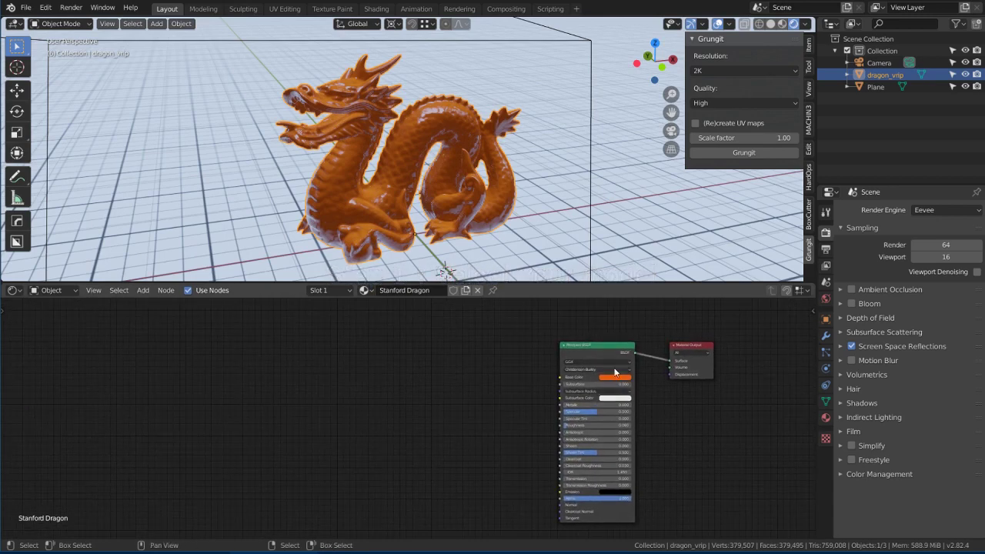
pyautogui.moveTo(638, 303); pyautogui.dragTo(619, 327)
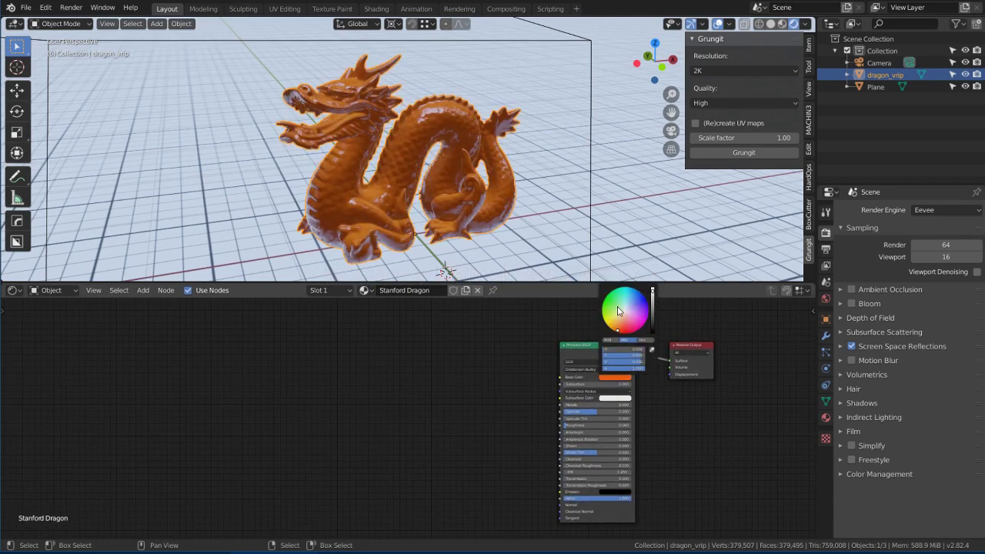
# Keep Grungit at 2K resolution and High quality and start generating the material.
pyautogui.click(754, 73)
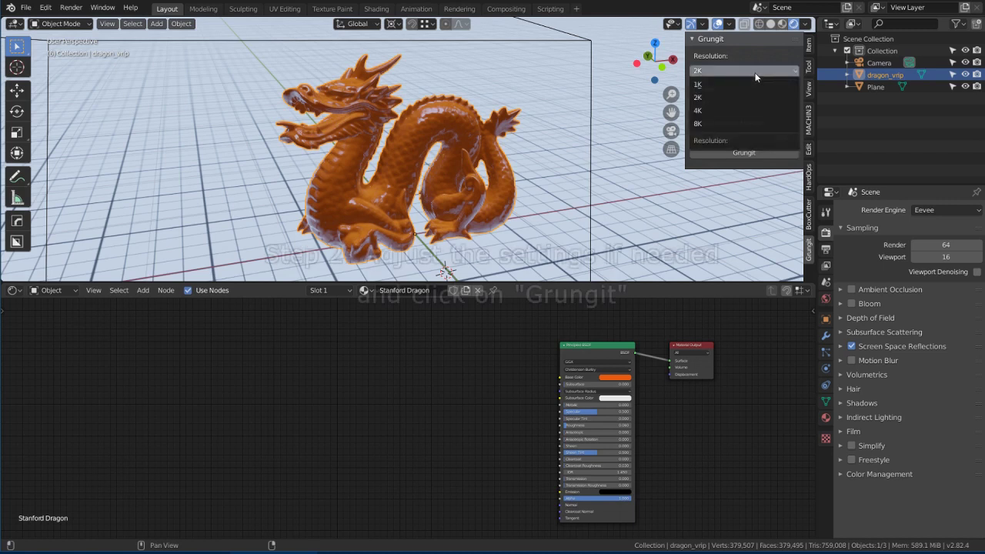
pyautogui.click(754, 73)
pyautogui.click(746, 102)
pyautogui.click(747, 104)
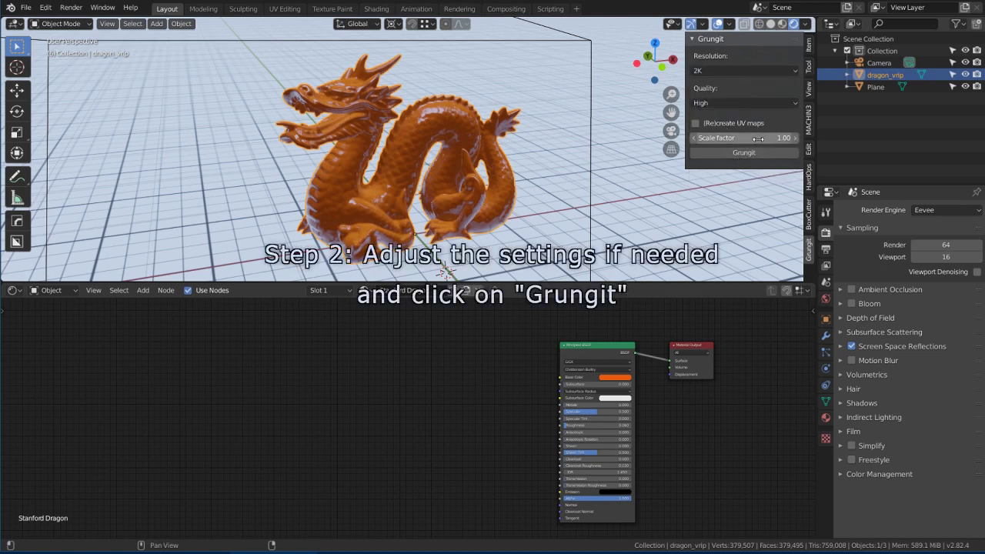
pyautogui.click(760, 153)
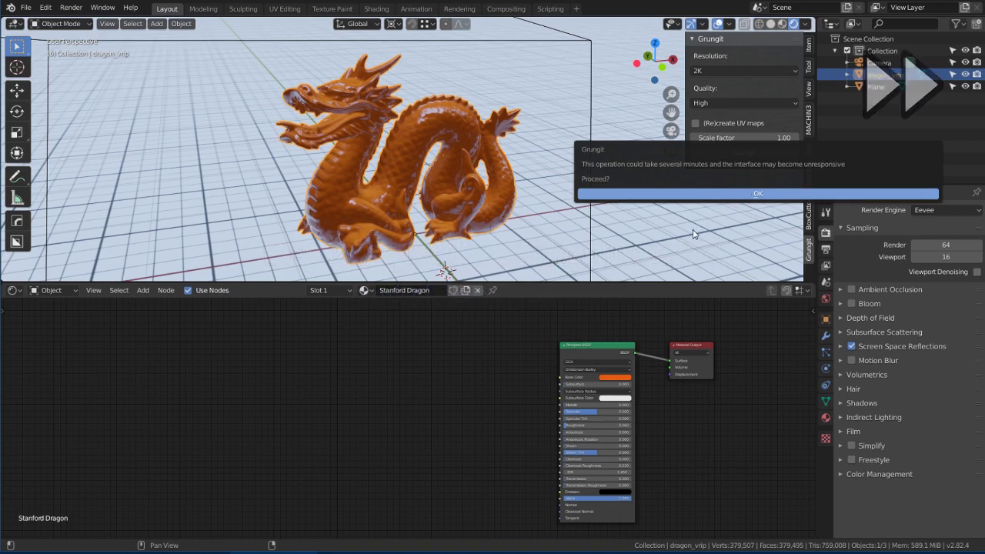
# Confirm the long Grungit run and zoom in on the Grungit node.
pyautogui.press('Return')
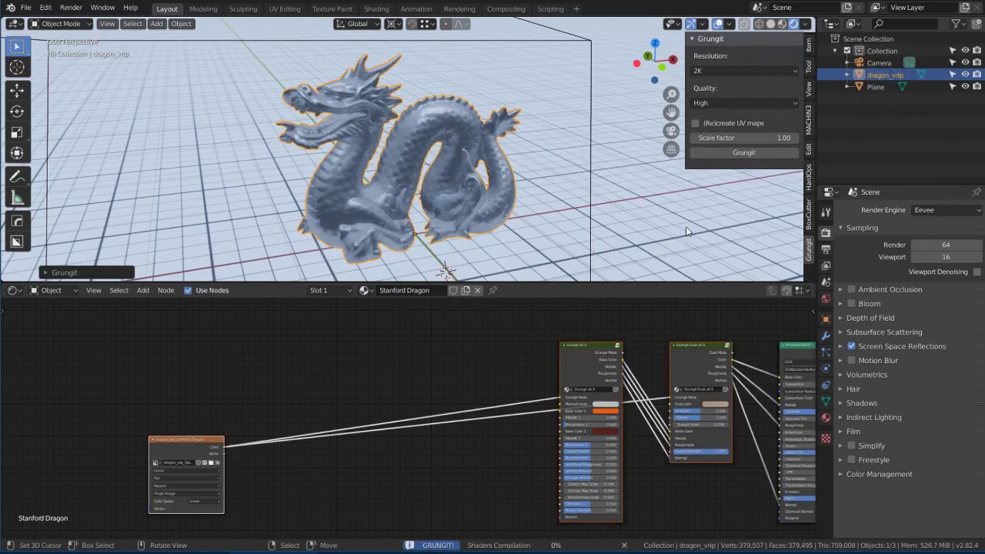
pyautogui.moveTo(544, 205)
pyautogui.mouseDown(button='middle')
pyautogui.moveTo(494, 184)
pyautogui.moveTo(472, 153)
pyautogui.moveTo(518, 169)
pyautogui.mouseUp(button='middle')
pyautogui.scroll(3, 475, 160)
pyautogui.scroll(2, 484, 152)
pyautogui.scroll(-2, 484, 152)
pyautogui.scroll(2, 540, 413)
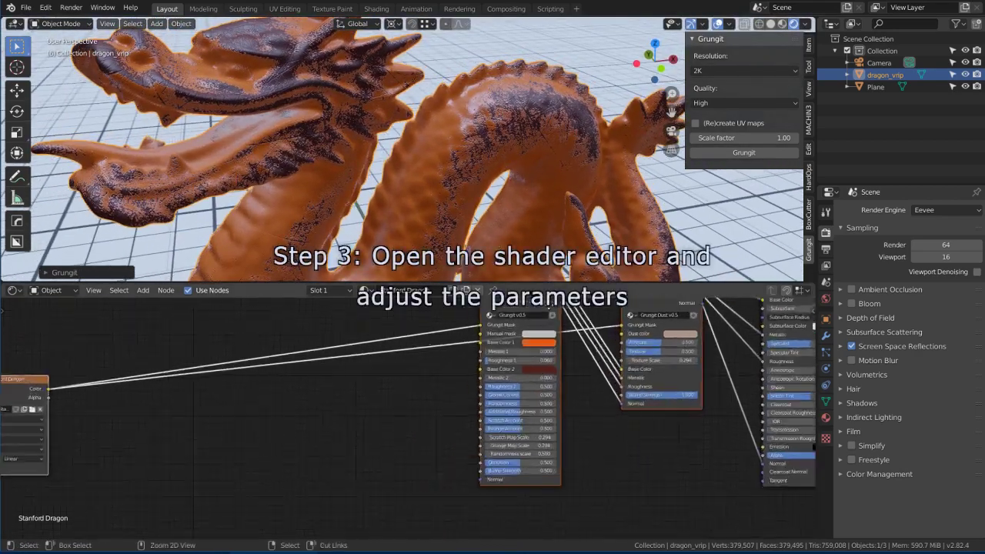
pyautogui.scroll(2, 567, 426)
# Raise Scratch and Grunge Map Scale to 1.764 and Randomness scale to 1.970.
pyautogui.moveTo(562, 440); pyautogui.dragTo(643, 430)
pyautogui.moveTo(538, 230)
pyautogui.mouseDown(button='middle')
pyautogui.moveTo(502, 184)
pyautogui.moveTo(521, 129)
pyautogui.mouseUp(button='middle')
pyautogui.scroll(3, 502, 183)
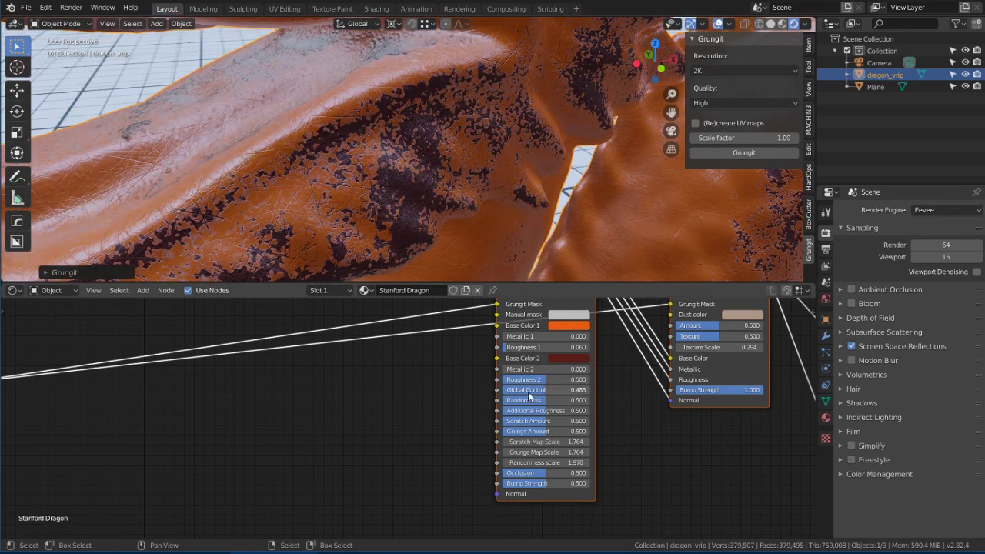
# Set Global Control to 0 and lower Bump Strength to 0.084.
pyautogui.moveTo(529, 396); pyautogui.dragTo(438, 384)
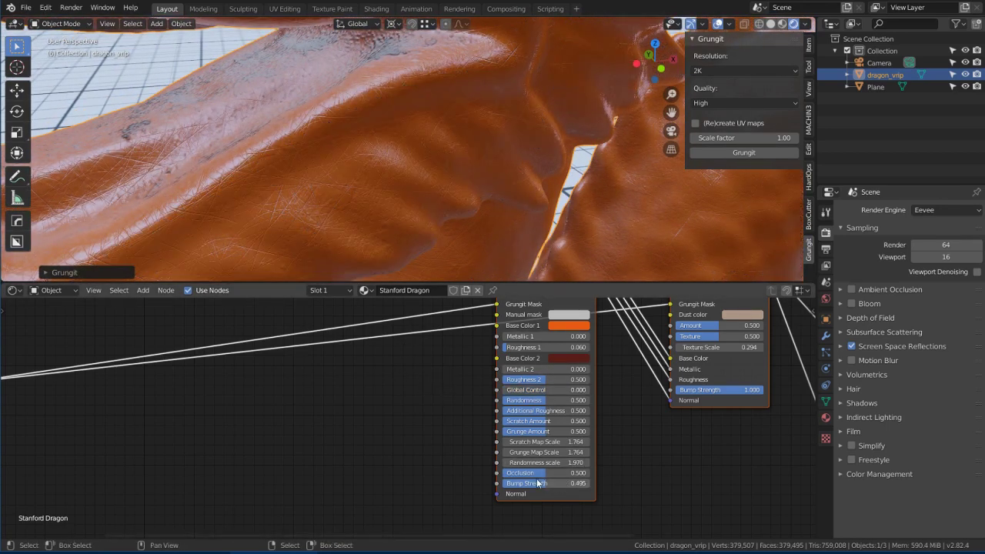
pyautogui.moveTo(537, 482); pyautogui.dragTo(515, 477)
pyautogui.keyDown('shift'); pyautogui.moveTo(542, 143); pyautogui.dragTo(550, 196, button='middle'); pyautogui.keyUp('shift')
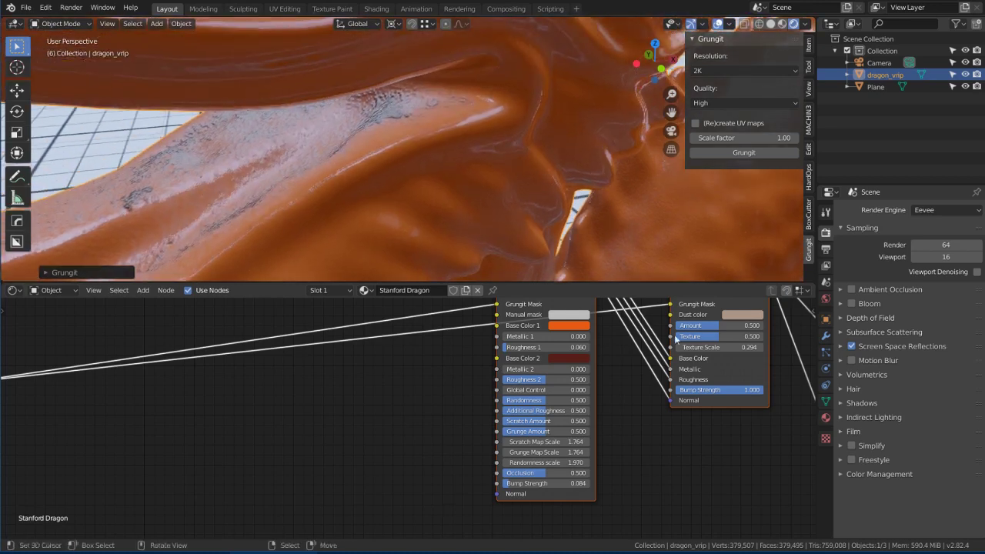
# Lower the Grungit Dust Amount to 0.
pyautogui.moveTo(715, 326); pyautogui.dragTo(585, 330)
pyautogui.scroll(-3, 554, 154)
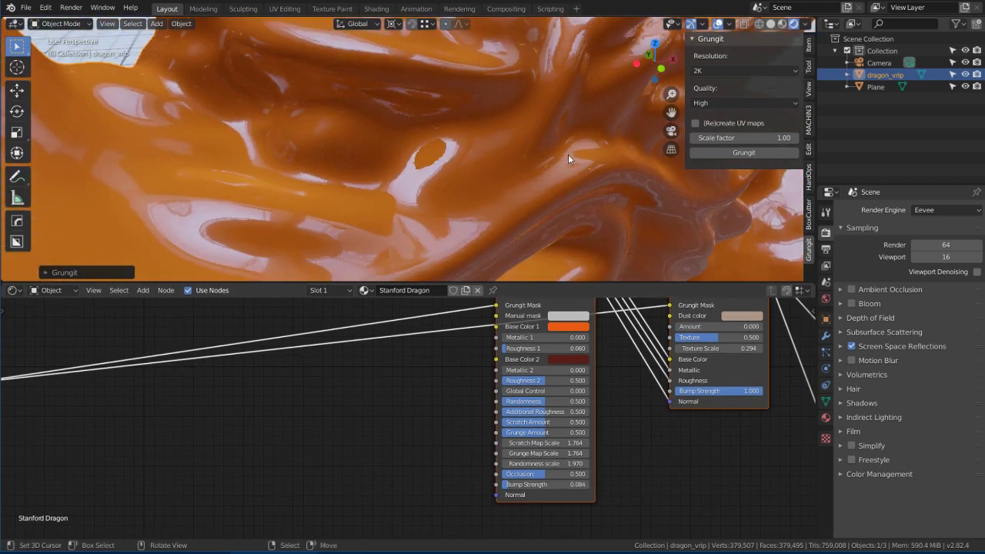
pyautogui.scroll(-3, 565, 177)
pyautogui.scroll(-2, 572, 169)
pyautogui.scroll(3, 573, 168)
pyautogui.scroll(3, 574, 161)
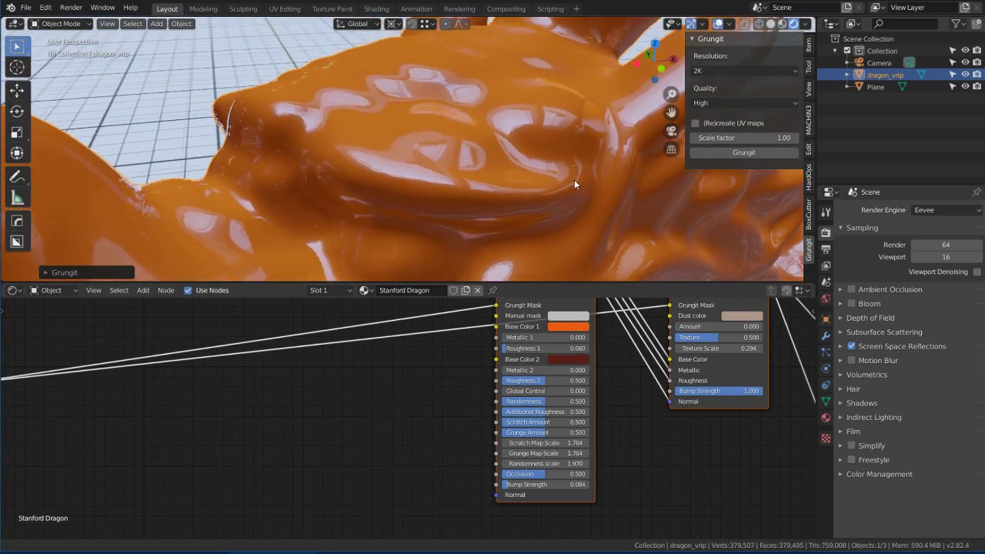
pyautogui.scroll(3, 573, 179)
pyautogui.scroll(1, 612, 363)
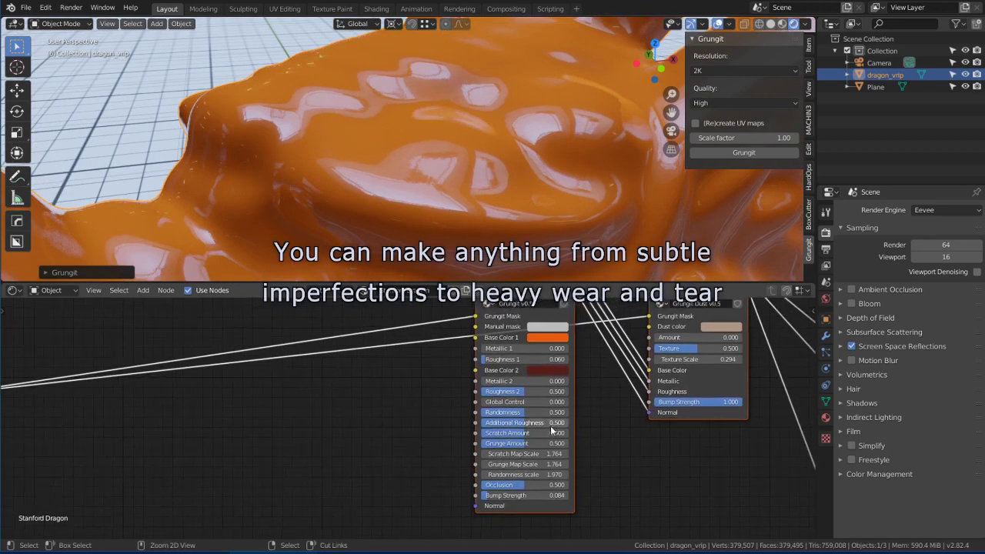
pyautogui.scroll(1, 610, 351)
pyautogui.scroll(1, 567, 391)
# Bring back some grunge with Global Control and set Additional Roughness to 1.000.
pyautogui.moveTo(573, 410); pyautogui.dragTo(588, 404)
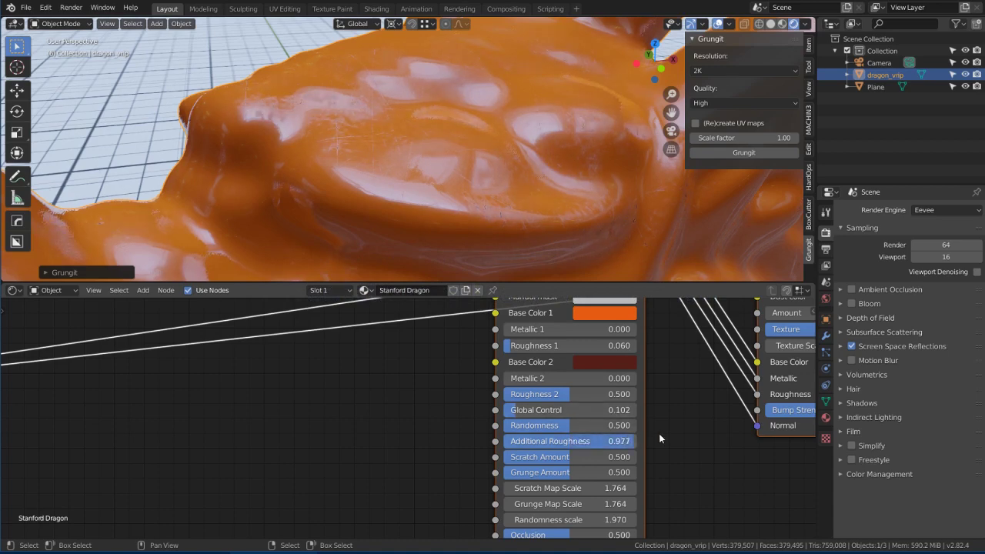
pyautogui.moveTo(659, 438)
pyautogui.mouseDown()
pyautogui.moveTo(520, 421)
pyautogui.moveTo(672, 414)
pyautogui.mouseUp()
pyautogui.moveTo(569, 246)
pyautogui.mouseDown(button='middle')
pyautogui.moveTo(540, 225)
pyautogui.moveTo(560, 202)
pyautogui.moveTo(560, 249)
pyautogui.moveTo(582, 132)
pyautogui.moveTo(589, 151)
pyautogui.moveTo(576, 183)
pyautogui.mouseUp(button='middle')
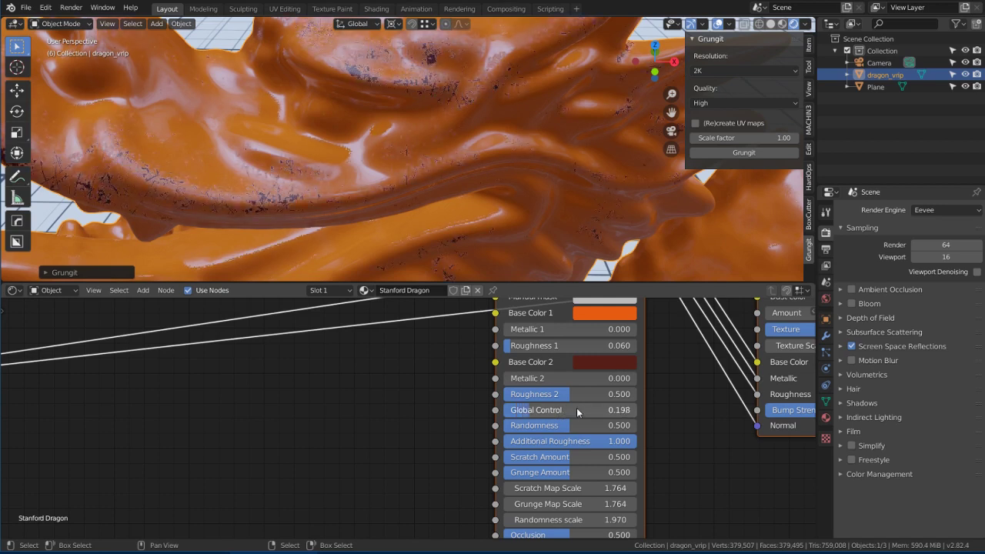
pyautogui.moveTo(576, 407); pyautogui.dragTo(581, 408)
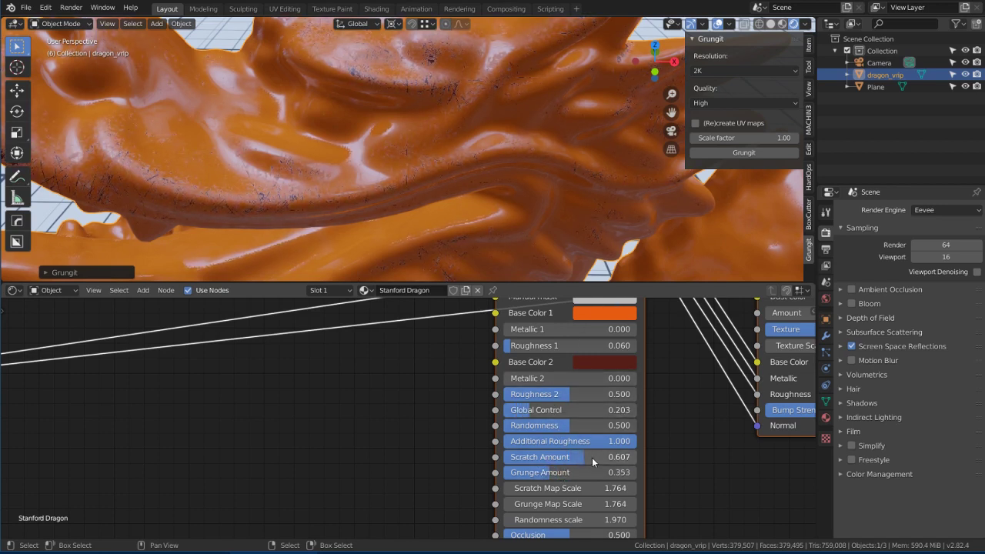
pyautogui.moveTo(602, 281)
pyautogui.mouseDown(button='middle')
pyautogui.moveTo(583, 212)
pyautogui.moveTo(595, 178)
pyautogui.moveTo(588, 157)
pyautogui.moveTo(585, 210)
pyautogui.moveTo(598, 165)
pyautogui.moveTo(539, 173)
pyautogui.moveTo(507, 210)
pyautogui.mouseUp(button='middle')
# Fine-tune Global Control from 0.305 up to 0.701 for heavier wear.
pyautogui.scroll(3, 507, 210)
pyautogui.scroll(3, 572, 183)
pyautogui.scroll(2, 572, 183)
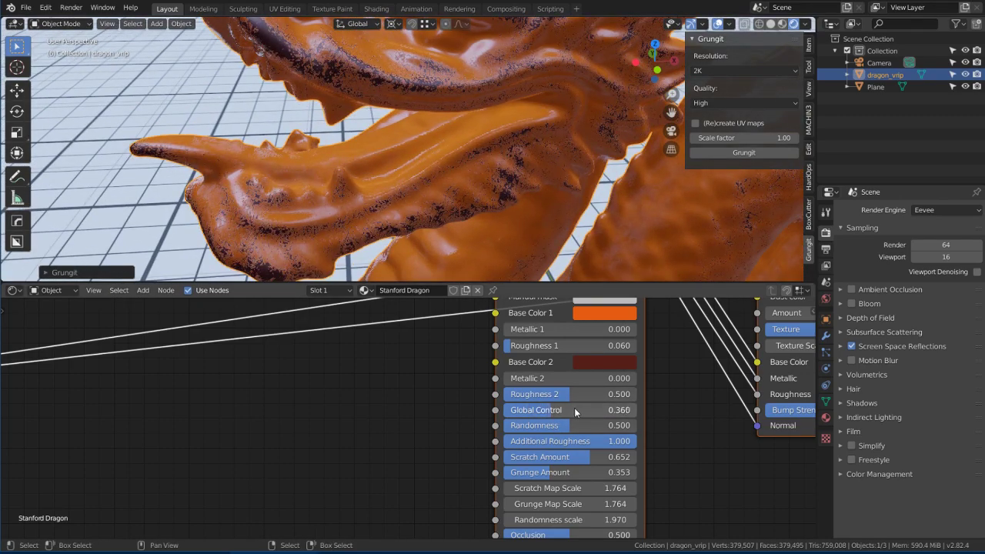
pyautogui.moveTo(580, 407); pyautogui.dragTo(572, 408)
pyautogui.scroll(-3, 562, 234)
pyautogui.scroll(-3, 561, 234)
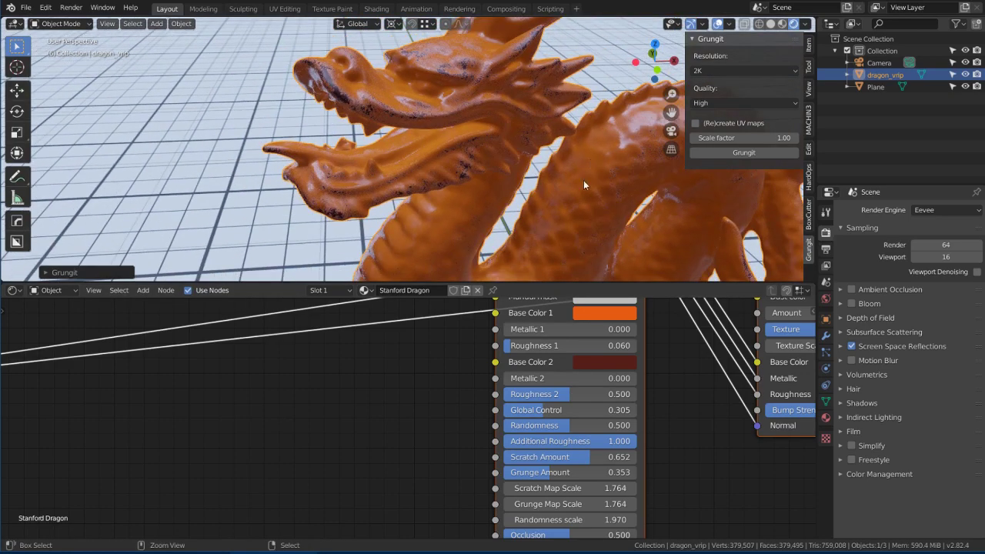
pyautogui.scroll(-2, 583, 180)
pyautogui.moveTo(587, 219)
pyautogui.mouseDown(button='middle')
pyautogui.moveTo(558, 161)
pyautogui.moveTo(573, 165)
pyautogui.mouseUp(button='middle')
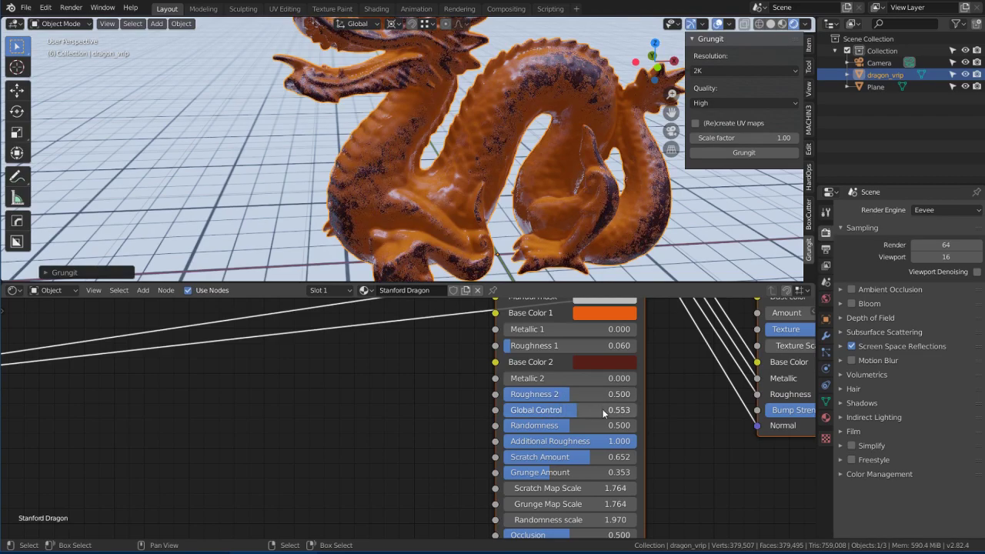
pyautogui.moveTo(592, 409); pyautogui.dragTo(599, 410)
pyautogui.moveTo(560, 162)
pyautogui.mouseDown(button='middle')
pyautogui.moveTo(572, 223)
pyautogui.moveTo(567, 202)
pyautogui.moveTo(700, 226)
pyautogui.moveTo(543, 213)
pyautogui.moveTo(665, 225)
pyautogui.moveTo(655, 175)
pyautogui.moveTo(487, 190)
pyautogui.mouseUp(button='middle')
# Reduce Grunge Map Scale to 1.064 and Randomness scale to 0.780, and adjust Randomness.
pyautogui.scroll(4, 487, 190)
pyautogui.scroll(2, 541, 186)
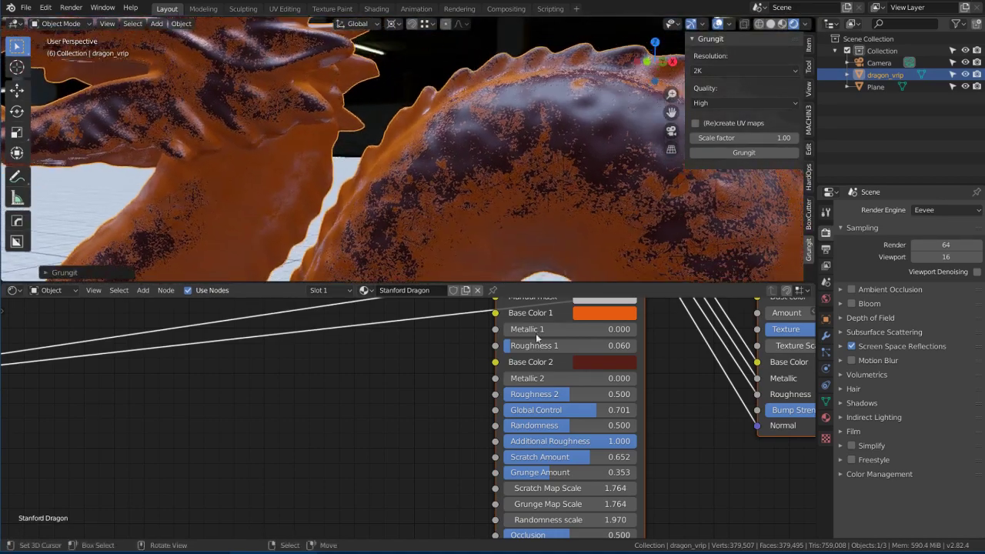
pyautogui.keyDown('shift'); pyautogui.scroll(-2, 588, 454); pyautogui.keyUp('shift')
pyautogui.moveTo(583, 478)
pyautogui.mouseDown()
pyautogui.moveTo(538, 478)
pyautogui.moveTo(523, 493)
pyautogui.mouseUp()
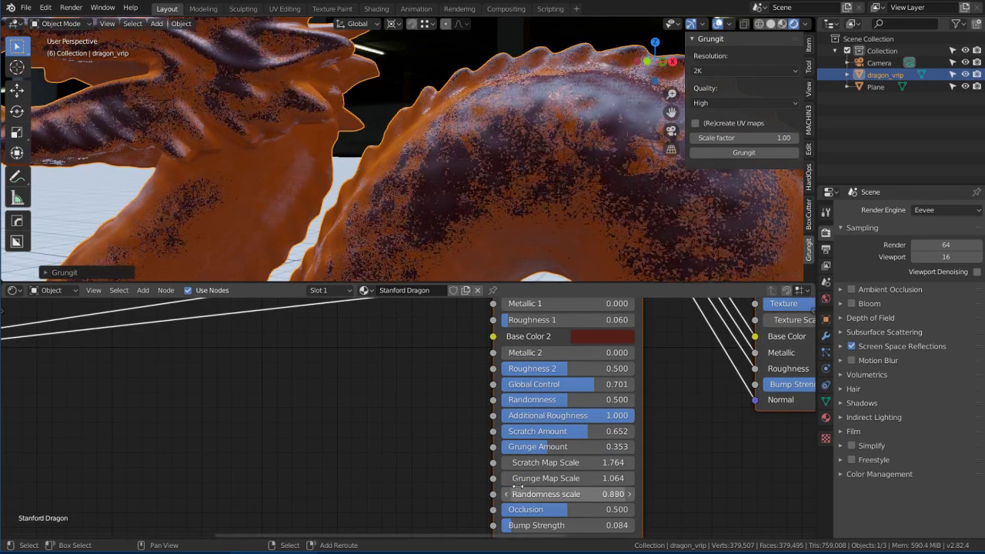
pyautogui.moveTo(523, 488); pyautogui.dragTo(538, 450)
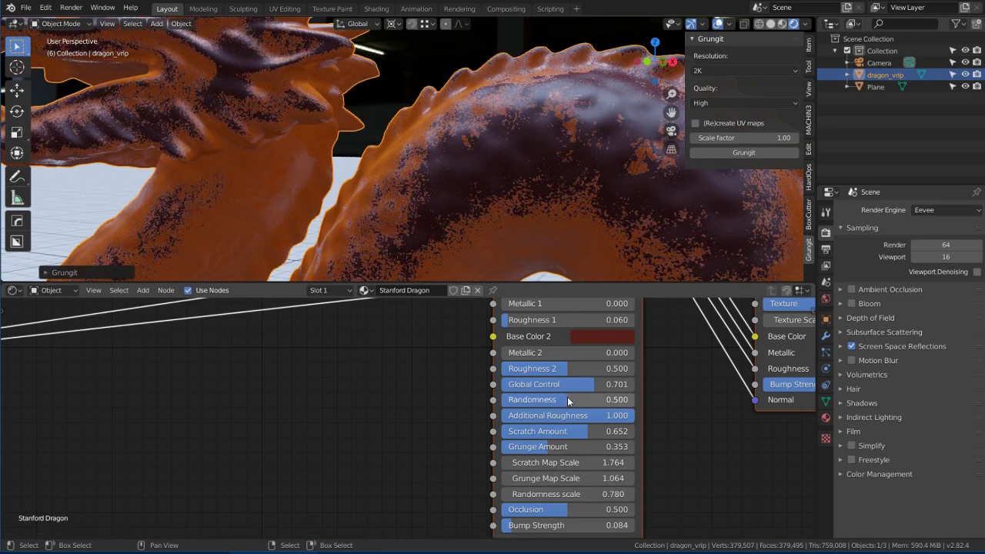
pyautogui.moveTo(567, 396)
pyautogui.mouseDown()
pyautogui.moveTo(531, 396)
pyautogui.moveTo(615, 386)
pyautogui.mouseUp()
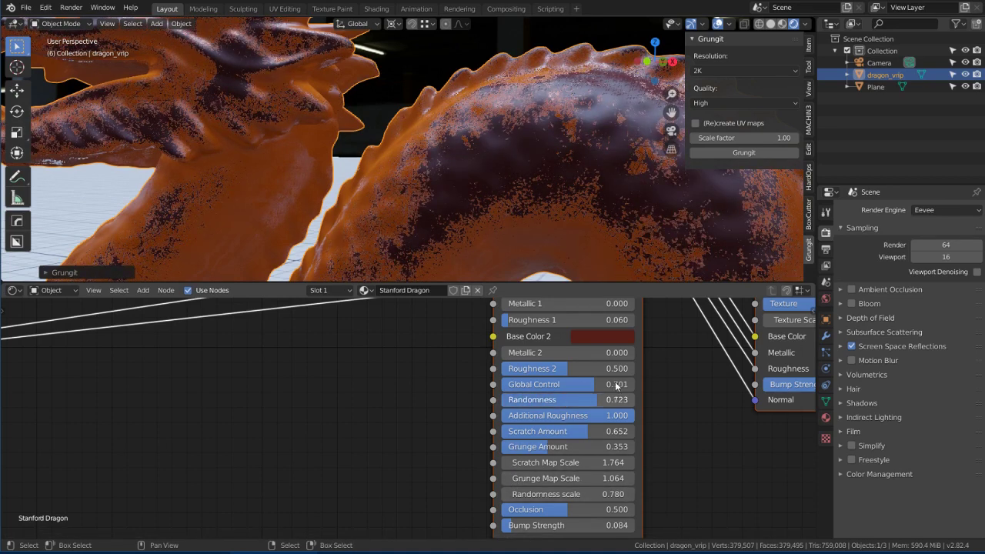
# Push Global Control up to 1.000 and orbit to check the dragon.
pyautogui.scroll(-5, 479, 159)
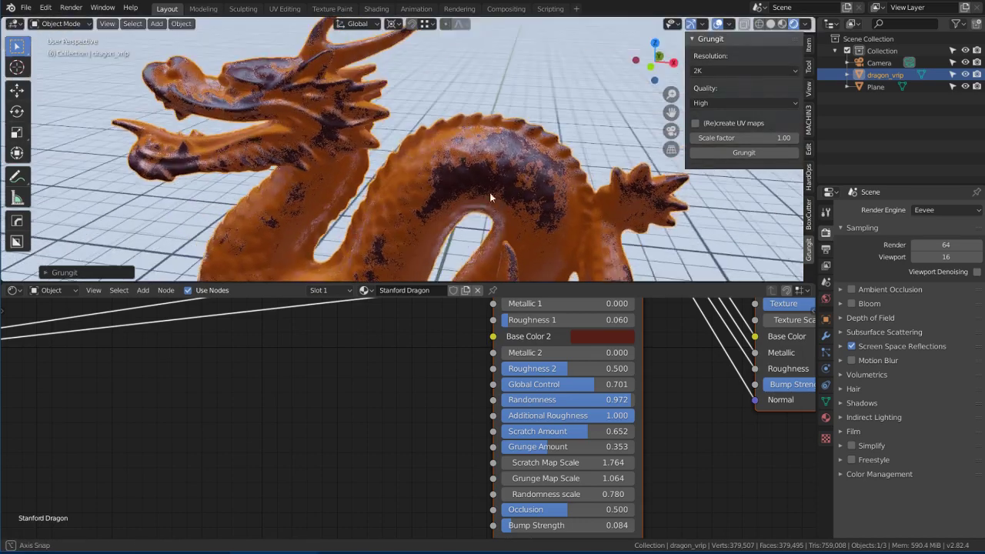
pyautogui.moveTo(604, 386); pyautogui.dragTo(639, 386)
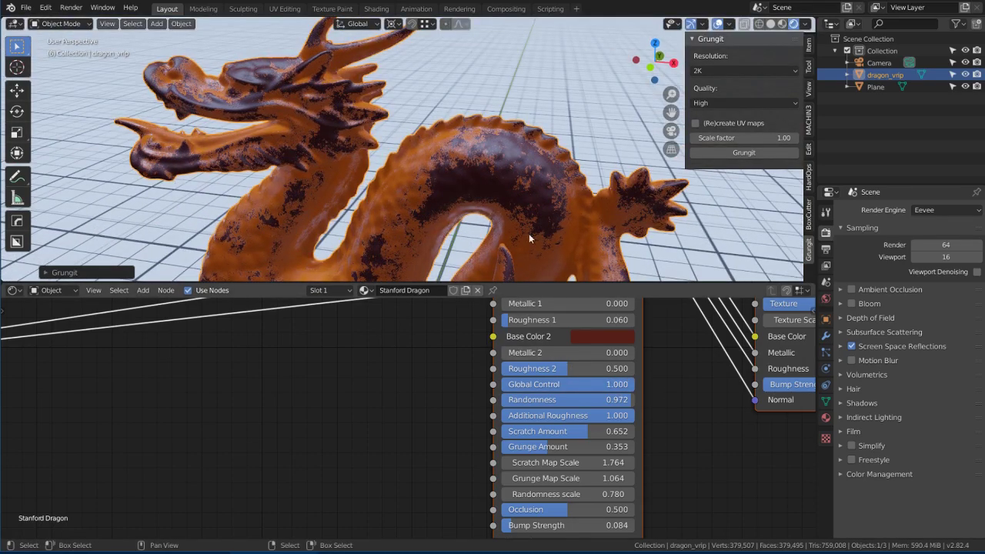
pyautogui.moveTo(528, 233)
pyautogui.mouseDown(button='middle')
pyautogui.moveTo(516, 210)
pyautogui.moveTo(524, 232)
pyautogui.mouseUp(button='middle')
# Set Occlusion to 0, tweak Randomness, and set Randomness scale to 1.080.
pyautogui.moveTo(582, 508); pyautogui.dragTo(584, 496, button='middle')
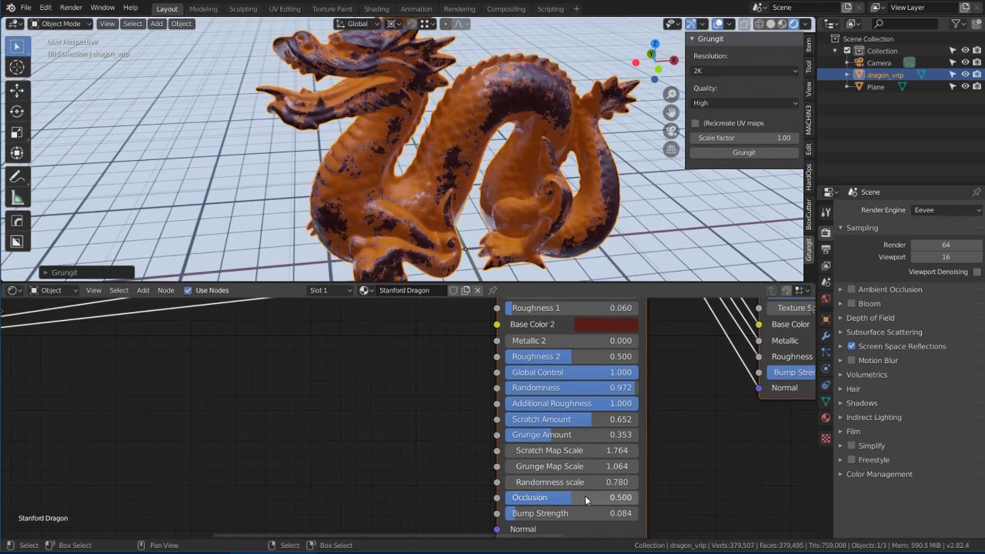
pyautogui.moveTo(584, 496); pyautogui.dragTo(516, 497)
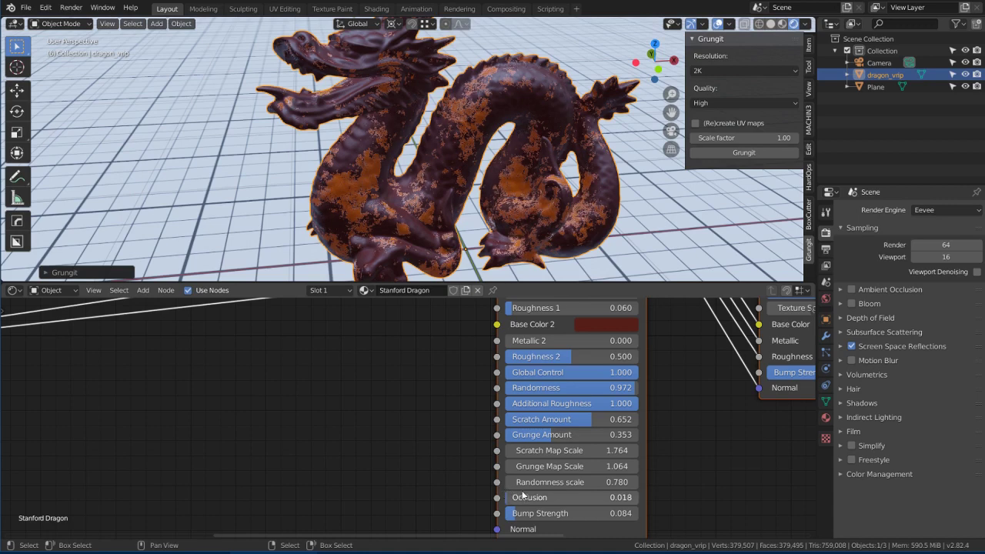
pyautogui.moveTo(522, 496); pyautogui.dragTo(511, 497)
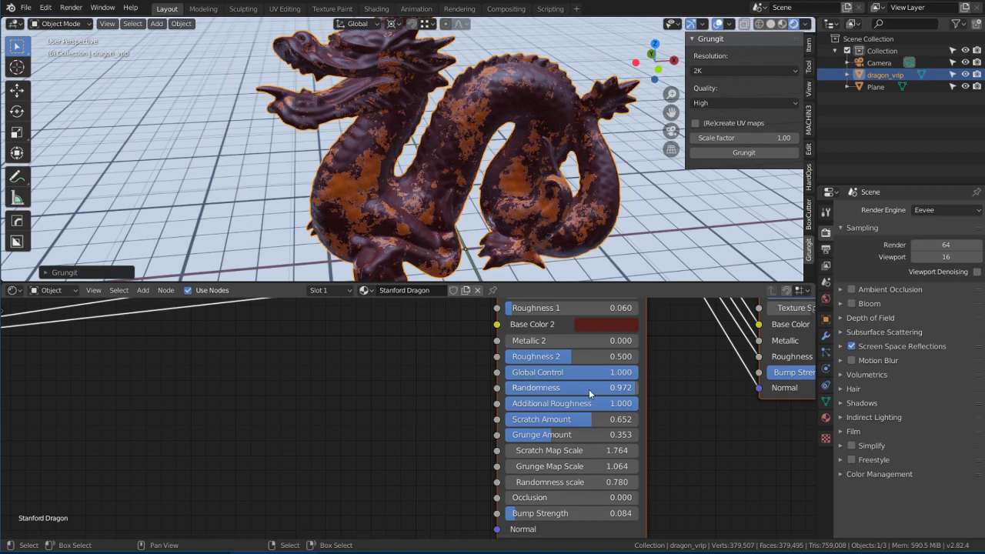
pyautogui.moveTo(588, 389); pyautogui.dragTo(552, 387)
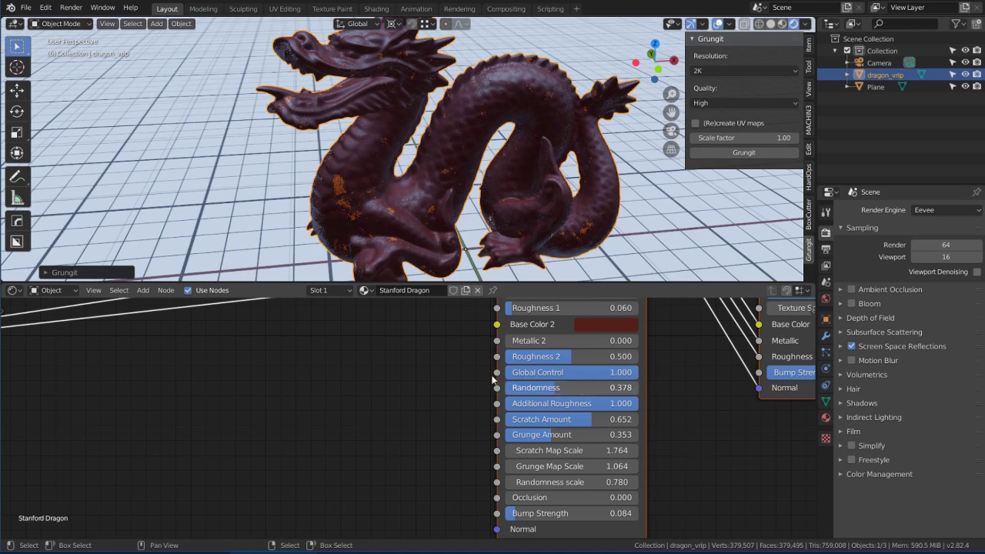
pyautogui.moveTo(453, 380)
pyautogui.mouseDown()
pyautogui.moveTo(435, 379)
pyautogui.moveTo(483, 380)
pyautogui.mouseUp()
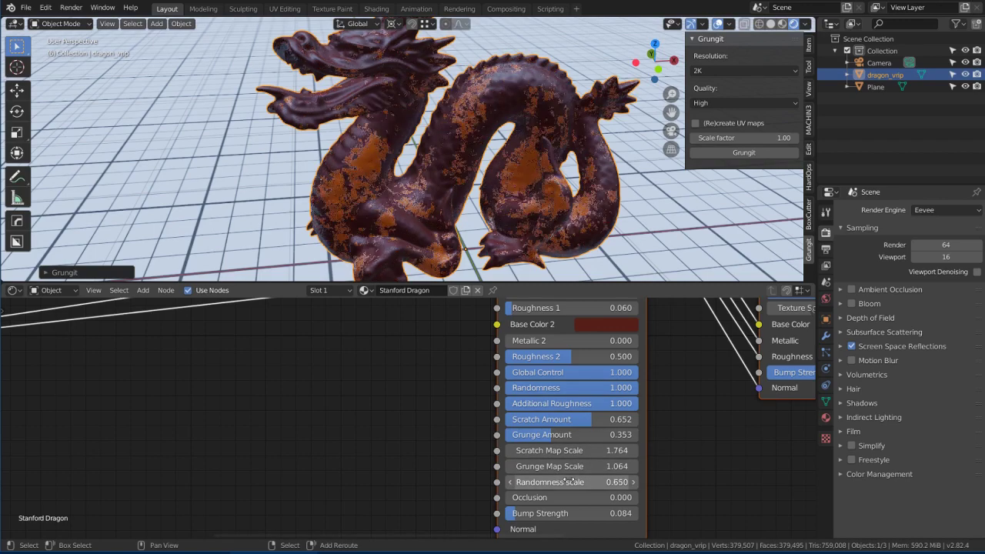
pyautogui.moveTo(585, 482); pyautogui.dragTo(593, 481)
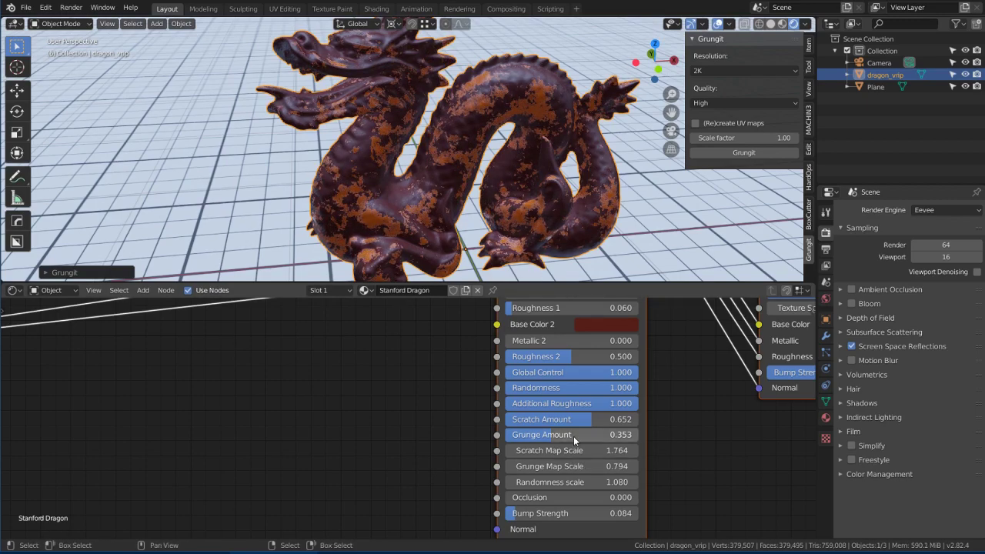
# Raise Scratch Amount to 1 and Bump Strength to 0.459, zooming in to inspect.
pyautogui.moveTo(577, 423); pyautogui.dragTo(694, 416)
pyautogui.moveTo(523, 183)
pyautogui.keyDown('ctrl'); pyautogui.mouseDown(button='middle')
pyautogui.moveTo(568, 125)
pyautogui.moveTo(489, 168)
pyautogui.moveTo(490, 156)
pyautogui.moveTo(507, 153)
pyautogui.moveTo(507, 132)
pyautogui.moveTo(504, 177)
pyautogui.mouseUp(button='middle'); pyautogui.keyUp('ctrl')
pyautogui.moveTo(548, 466); pyautogui.dragTo(538, 412, button='middle')
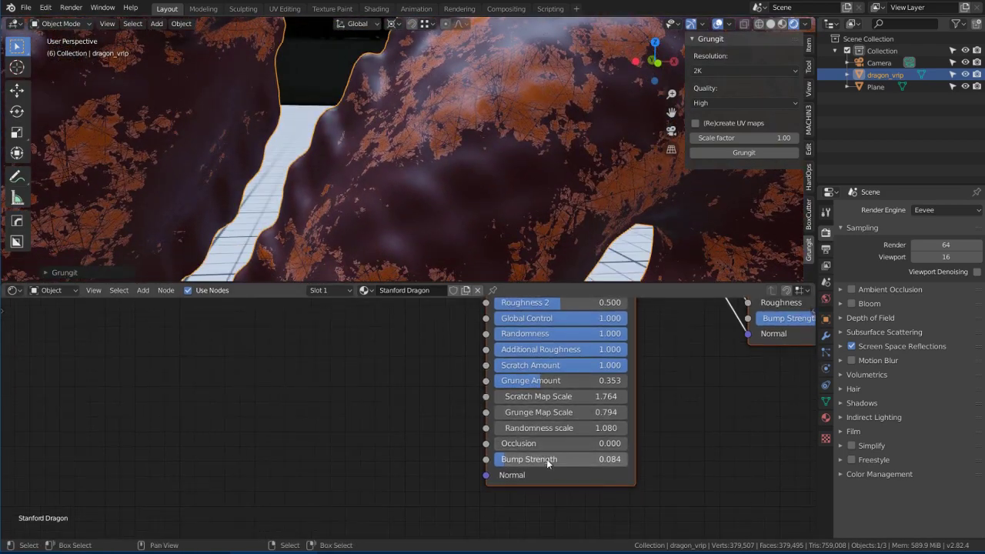
pyautogui.moveTo(550, 459)
pyautogui.mouseDown()
pyautogui.moveTo(663, 458)
pyautogui.moveTo(576, 456)
pyautogui.mouseUp()
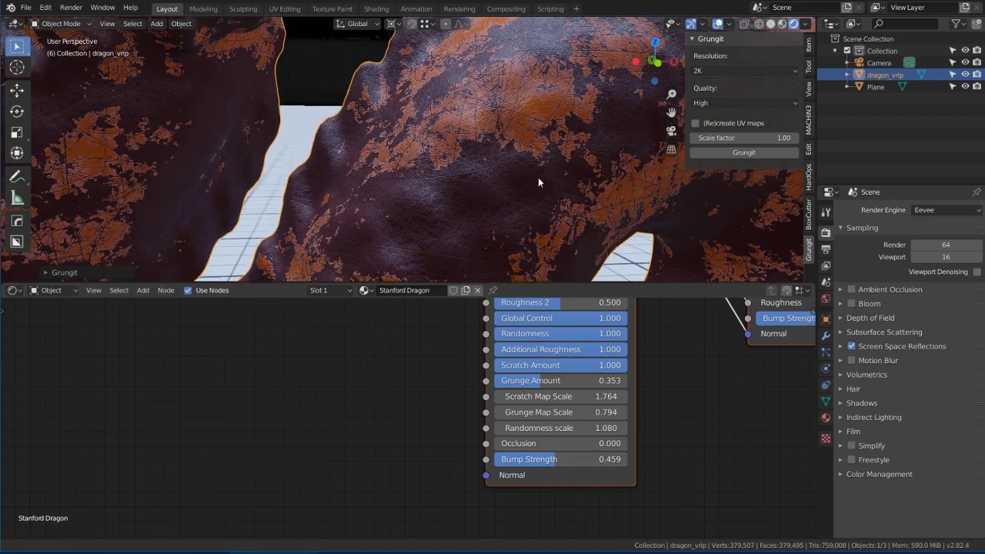
pyautogui.moveTo(537, 177)
pyautogui.mouseDown(button='middle')
pyautogui.moveTo(522, 176)
pyautogui.moveTo(505, 213)
pyautogui.moveTo(528, 336)
pyautogui.mouseUp(button='middle')
# Make Base Color 2 a full-value near-white.
pyautogui.scroll(-2, 528, 337)
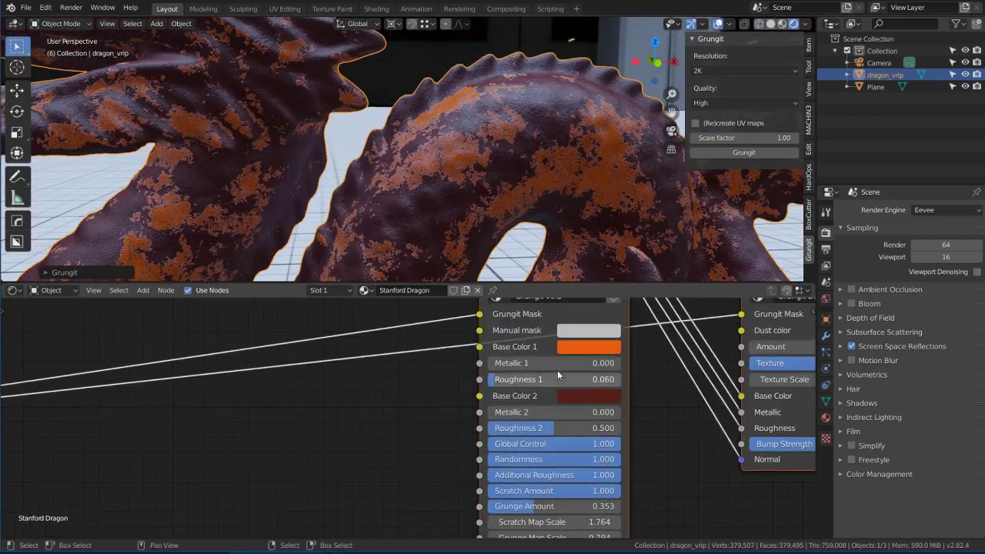
pyautogui.scroll(-3, 557, 370)
pyautogui.scroll(-1, 526, 413)
pyautogui.click(555, 390)
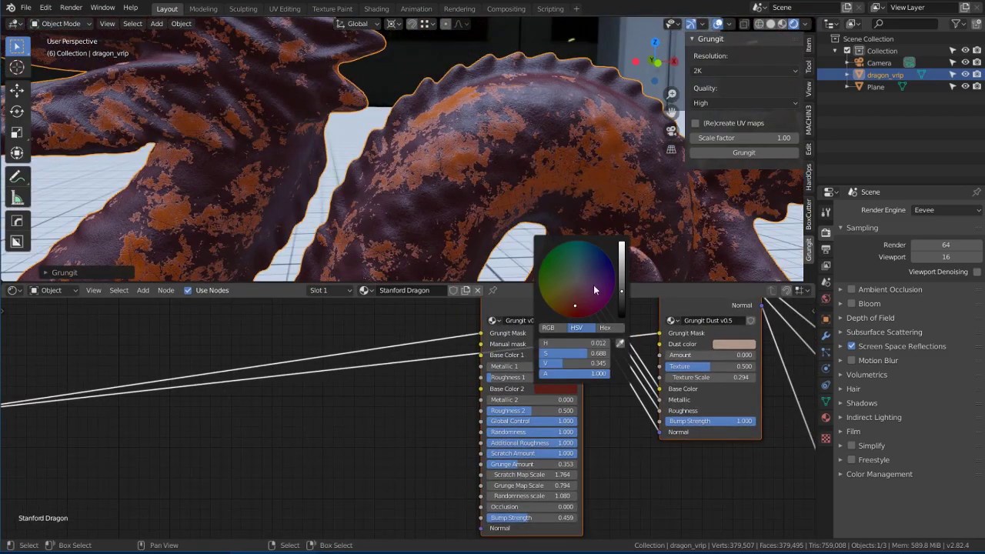
pyautogui.moveTo(623, 253); pyautogui.dragTo(622, 242)
pyautogui.moveTo(578, 287); pyautogui.dragTo(577, 284)
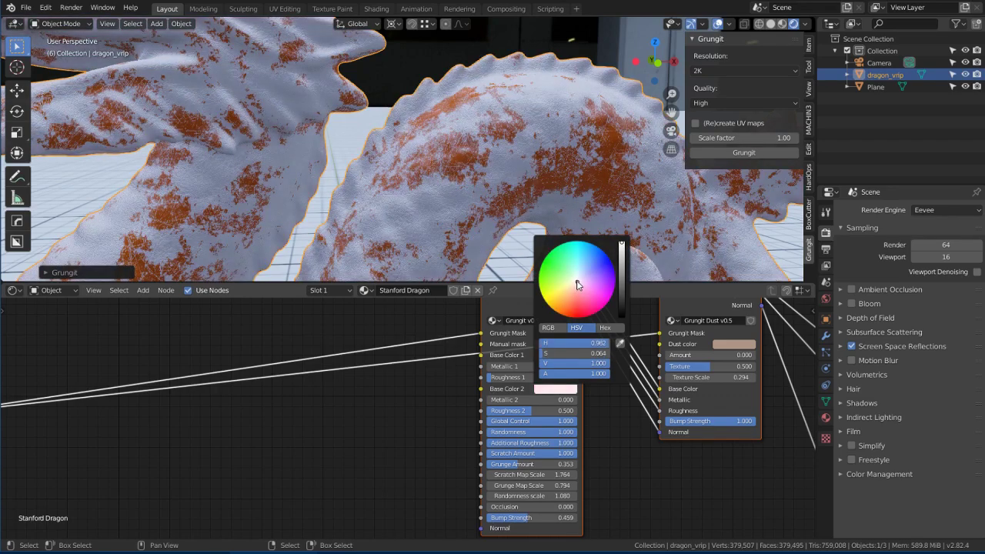
# Set Metallic 2 to 1.000 and Roughness 2 to 0.180.
pyautogui.moveTo(518, 399); pyautogui.dragTo(636, 403)
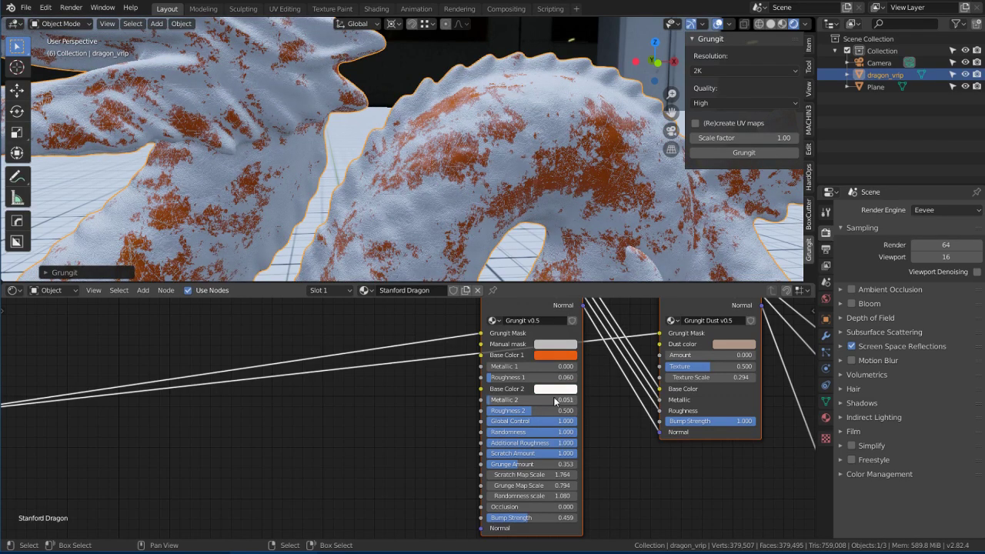
pyautogui.moveTo(565, 413); pyautogui.dragTo(532, 406)
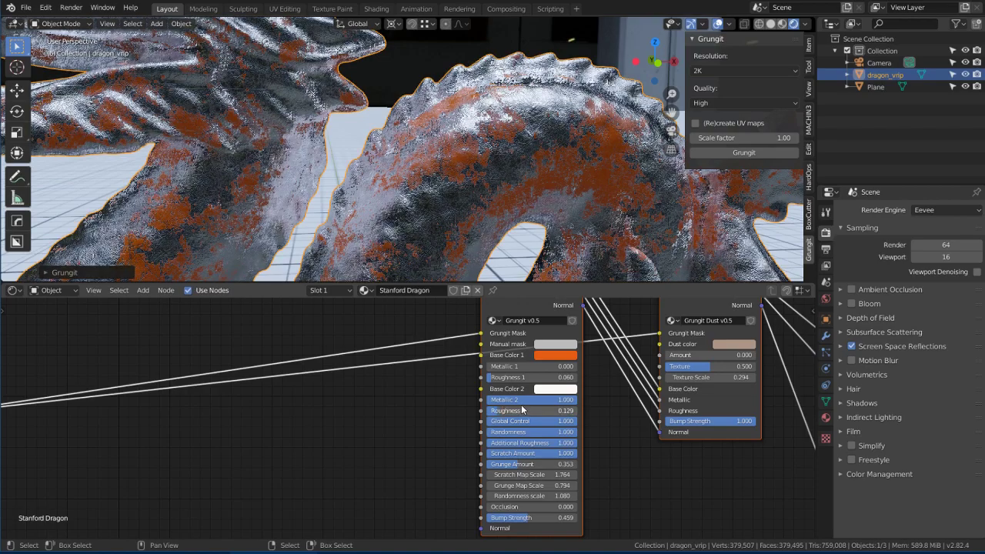
pyautogui.scroll(-3, 480, 196)
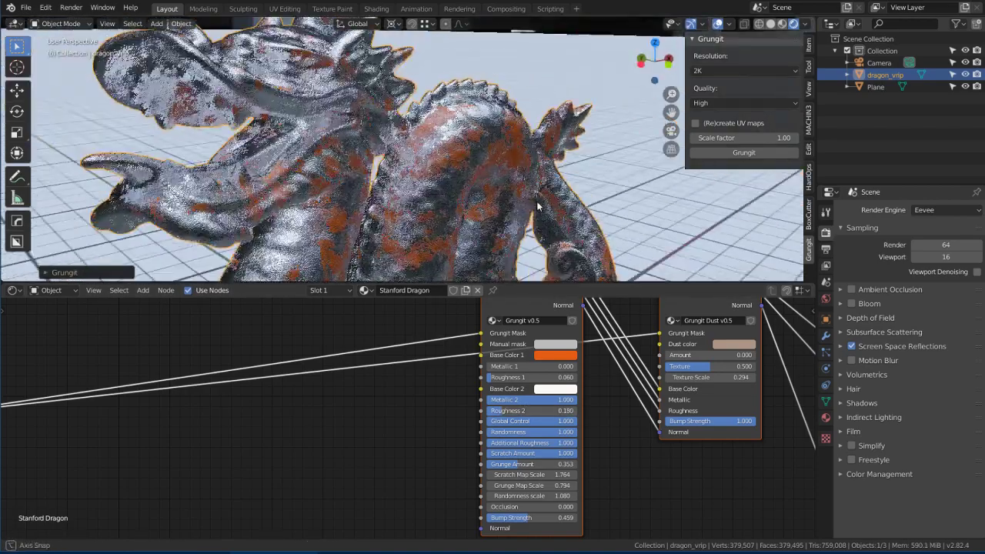
pyautogui.moveTo(480, 195); pyautogui.dragTo(523, 262, button='middle')
# Set Base Color 1 to a bright pale peach with Metallic 1 at 1.000.
pyautogui.click(557, 355)
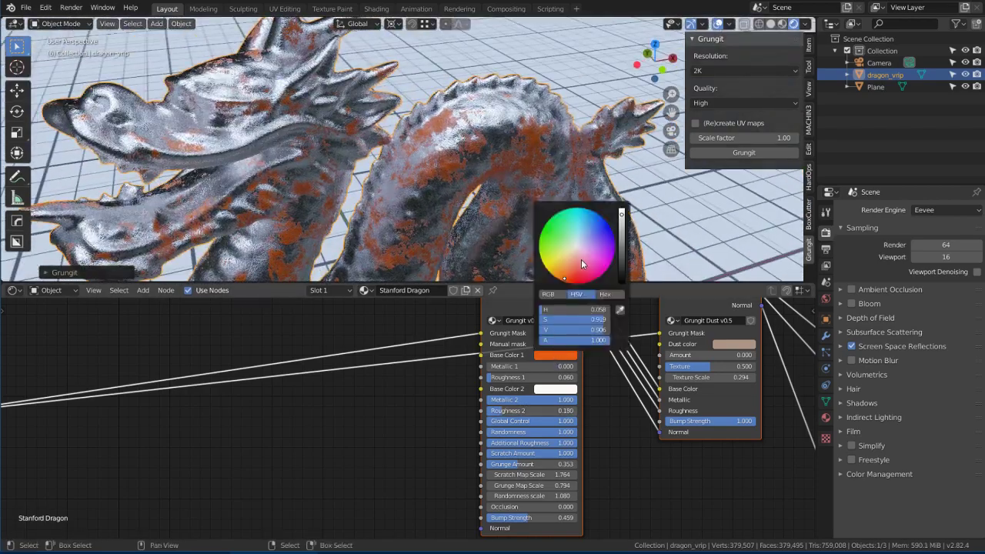
pyautogui.click(557, 274)
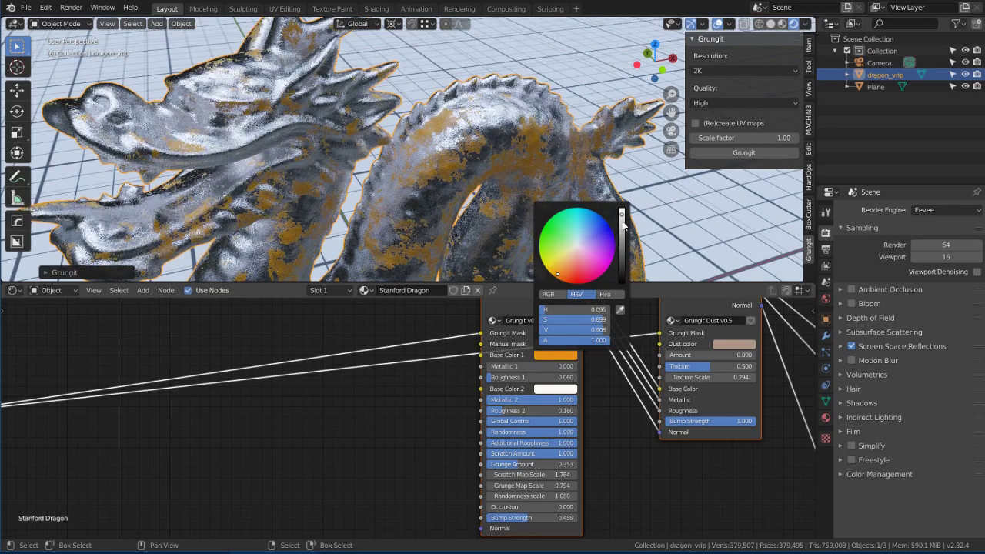
pyautogui.moveTo(623, 224); pyautogui.dragTo(622, 207)
pyautogui.click(569, 258)
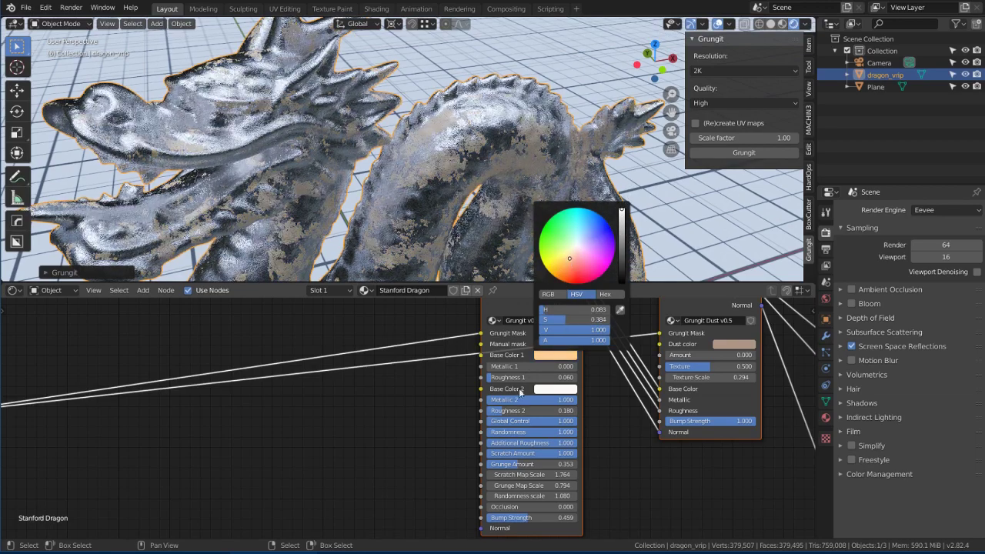
pyautogui.moveTo(538, 231)
pyautogui.mouseDown(button='middle')
pyautogui.moveTo(582, 228)
pyautogui.moveTo(555, 406)
pyautogui.mouseUp(button='middle')
# Sweep Global Control through 0.223 and 0.614 before settling it at 0.096.
pyautogui.moveTo(538, 422); pyautogui.dragTo(452, 415)
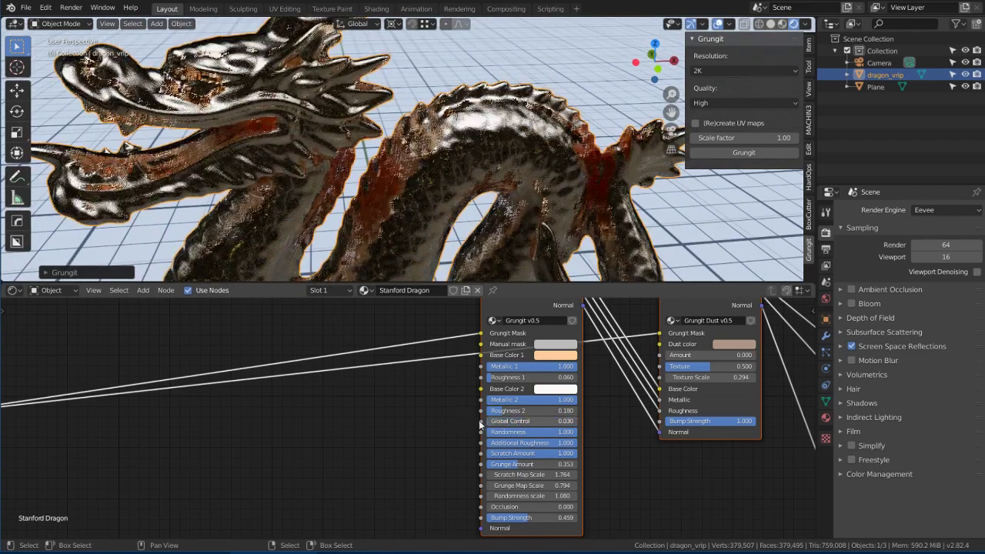
pyautogui.moveTo(523, 215)
pyautogui.mouseDown(button='middle')
pyautogui.moveTo(535, 185)
pyautogui.moveTo(584, 147)
pyautogui.moveTo(621, 154)
pyautogui.moveTo(560, 169)
pyautogui.moveTo(549, 135)
pyautogui.mouseUp(button='middle')
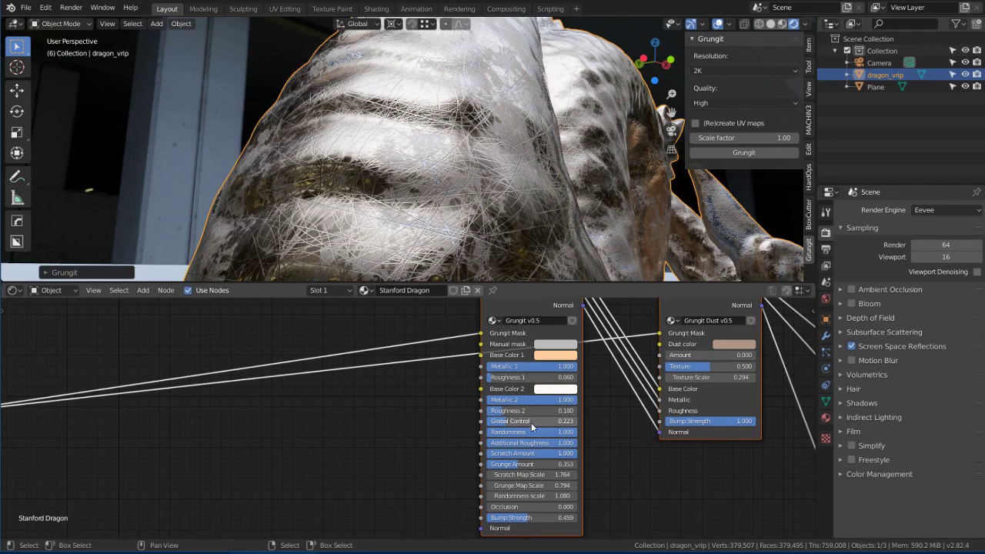
pyautogui.moveTo(531, 423); pyautogui.dragTo(575, 427)
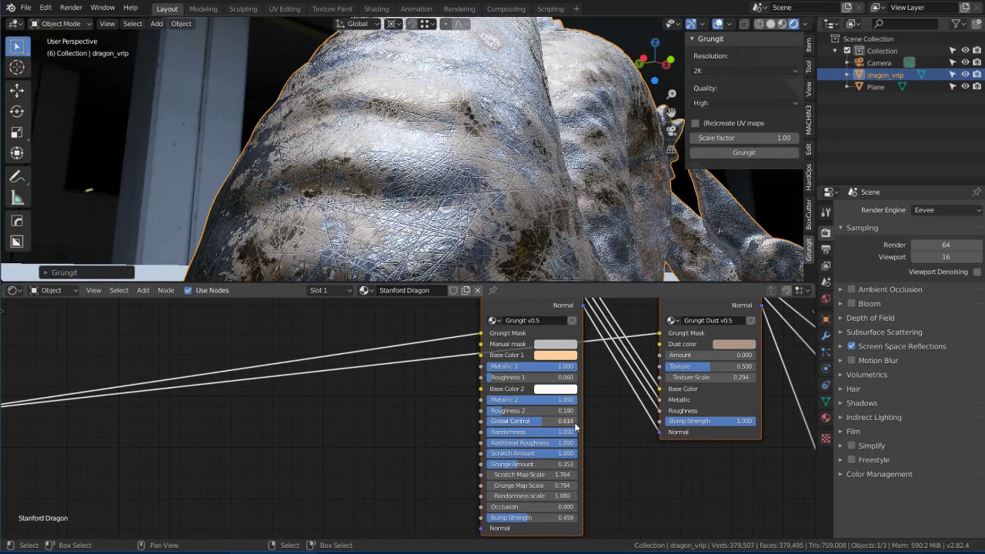
pyautogui.moveTo(574, 426); pyautogui.dragTo(524, 421)
pyautogui.moveTo(539, 230)
pyautogui.mouseDown(button='middle')
pyautogui.moveTo(550, 221)
pyautogui.moveTo(538, 227)
pyautogui.mouseUp(button='middle')
# Switch the Render Engine to Cycles and raise Global Control to 0.355.
pyautogui.scroll(-5, 538, 226)
pyautogui.scroll(-4, 531, 230)
pyautogui.scroll(-2, 526, 234)
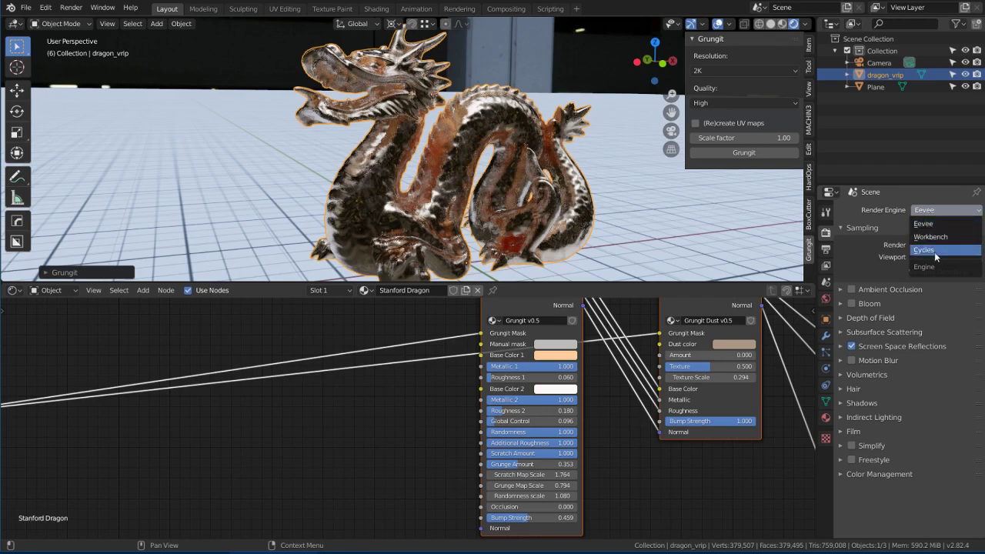
pyautogui.click(934, 251)
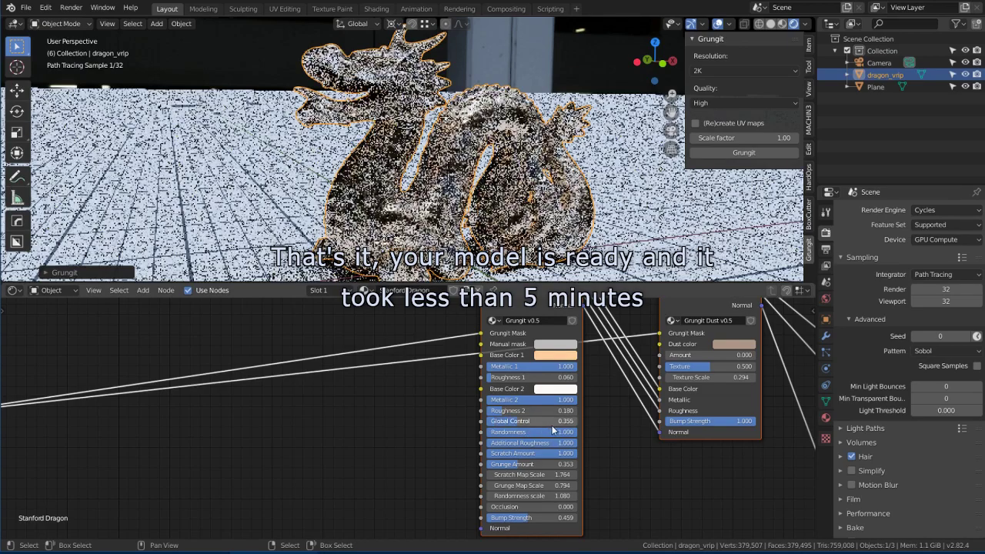
pyautogui.moveTo(539, 423); pyautogui.dragTo(551, 424)
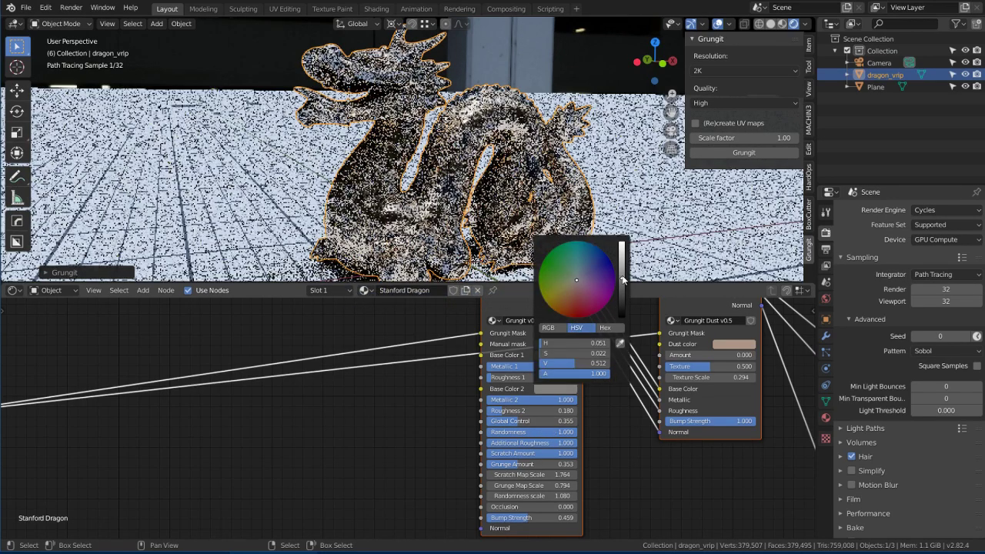
pyautogui.moveTo(622, 284); pyautogui.dragTo(624, 297)
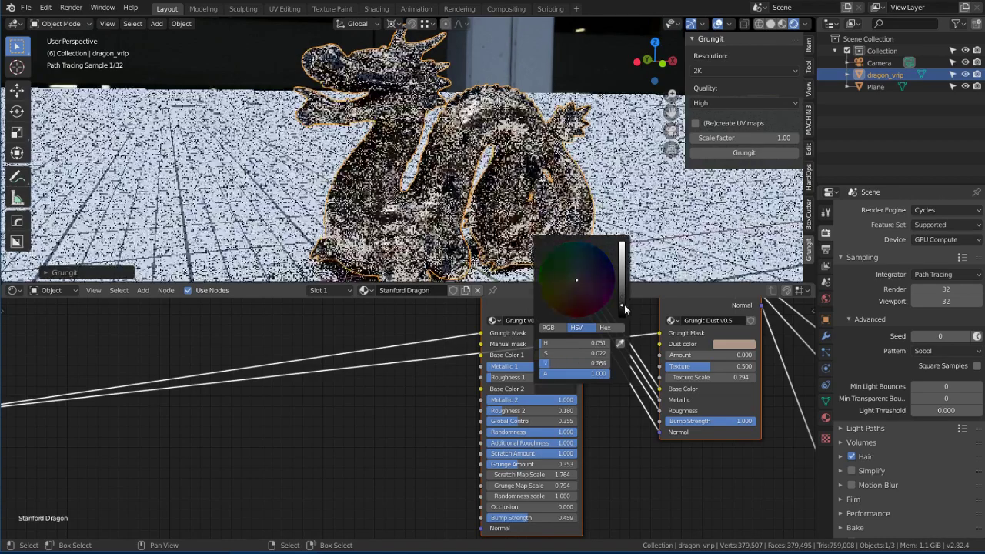
pyautogui.press('Escape')
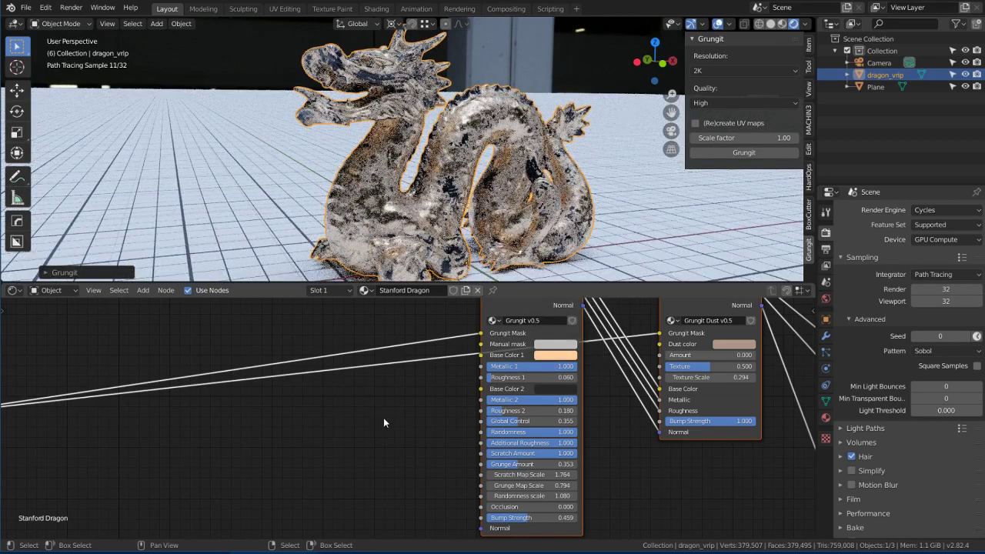